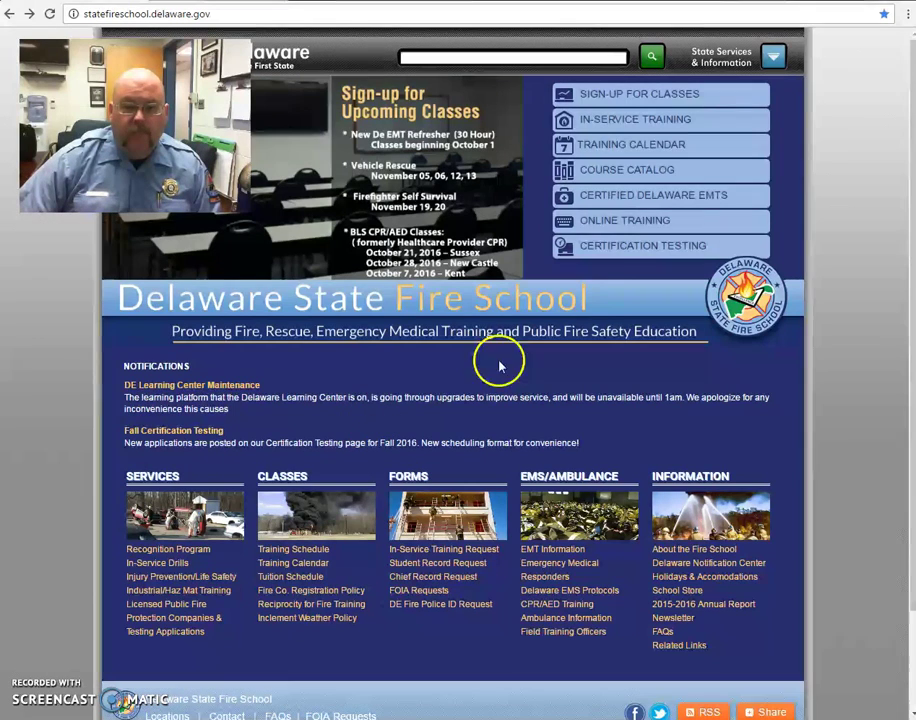
- Go to the fire school's Online Training page and follow its link to the Delaware Learning Center portal
{"action": "left_click", "coordinate": [632, 231]}
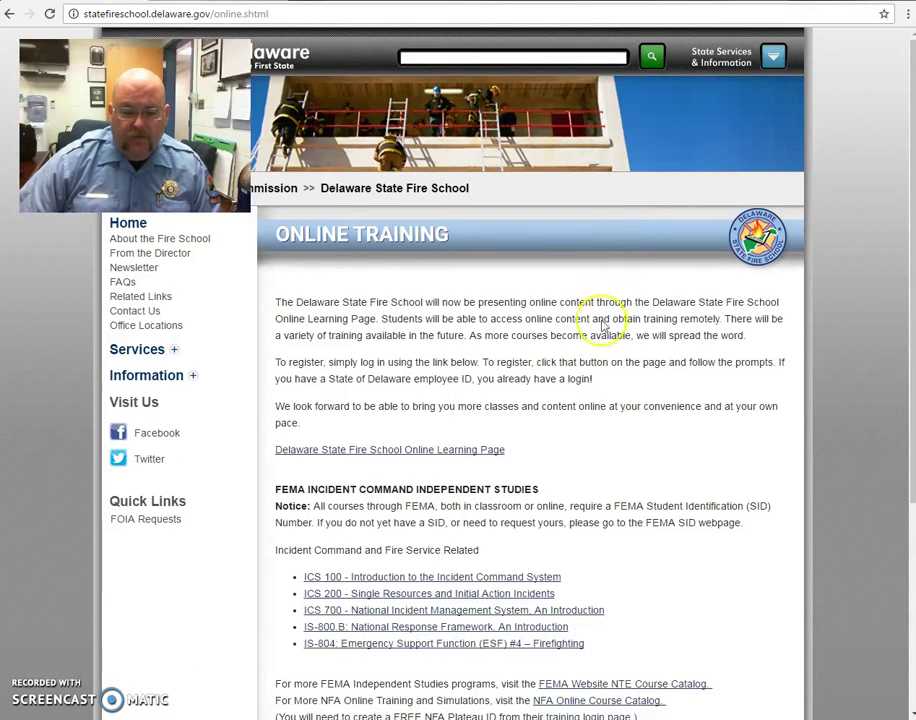
{"action": "left_click", "coordinate": [385, 459]}
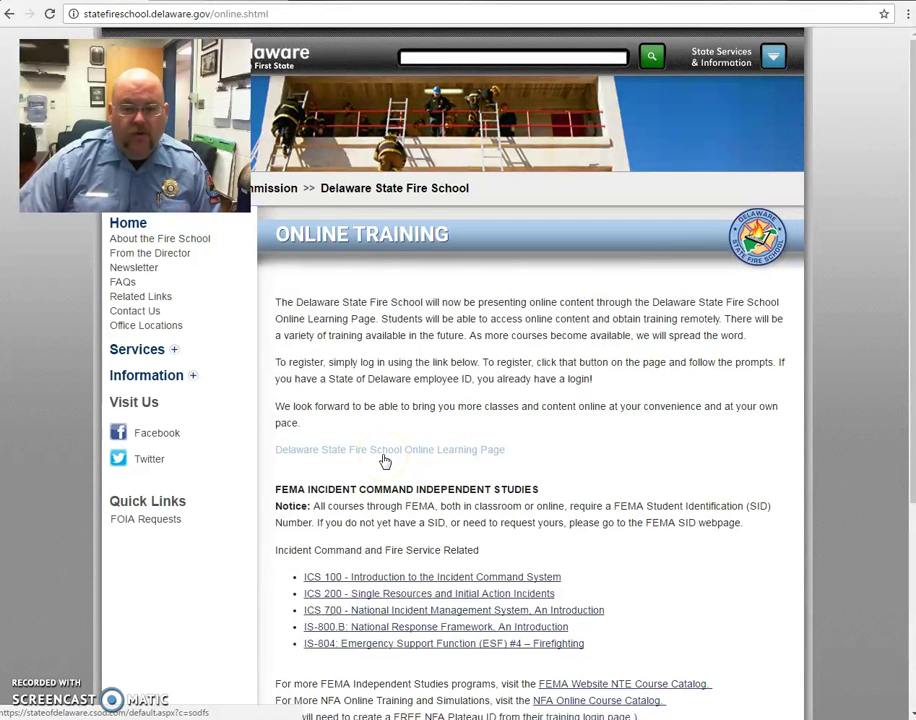
- Open the Delaware Learning Center Fire School portal and start a new-user registration
{"action": "left_click", "coordinate": [385, 459]}
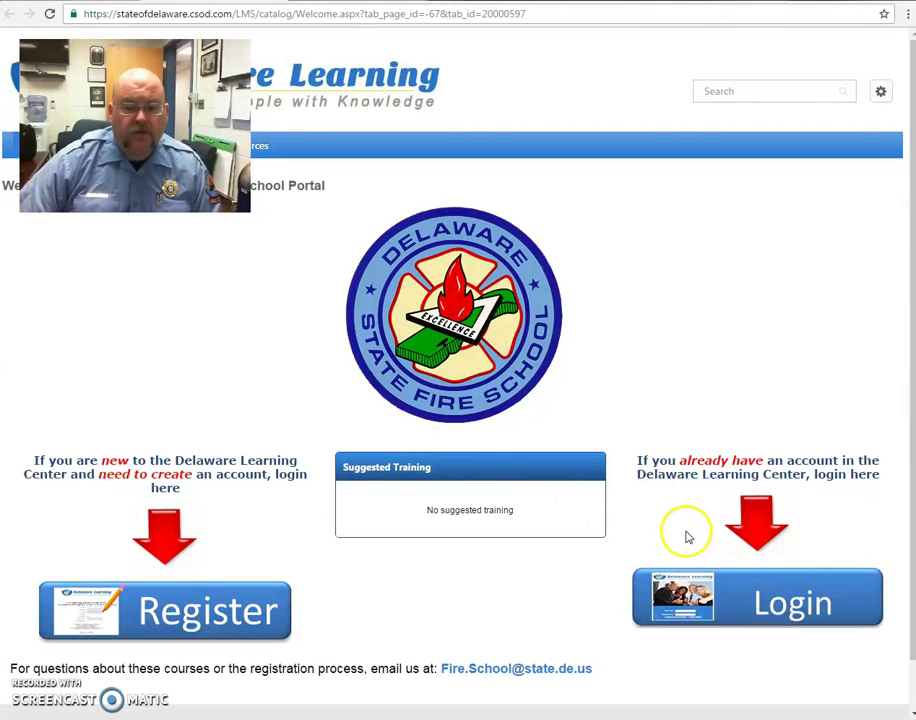
{"action": "left_click", "coordinate": [735, 607]}
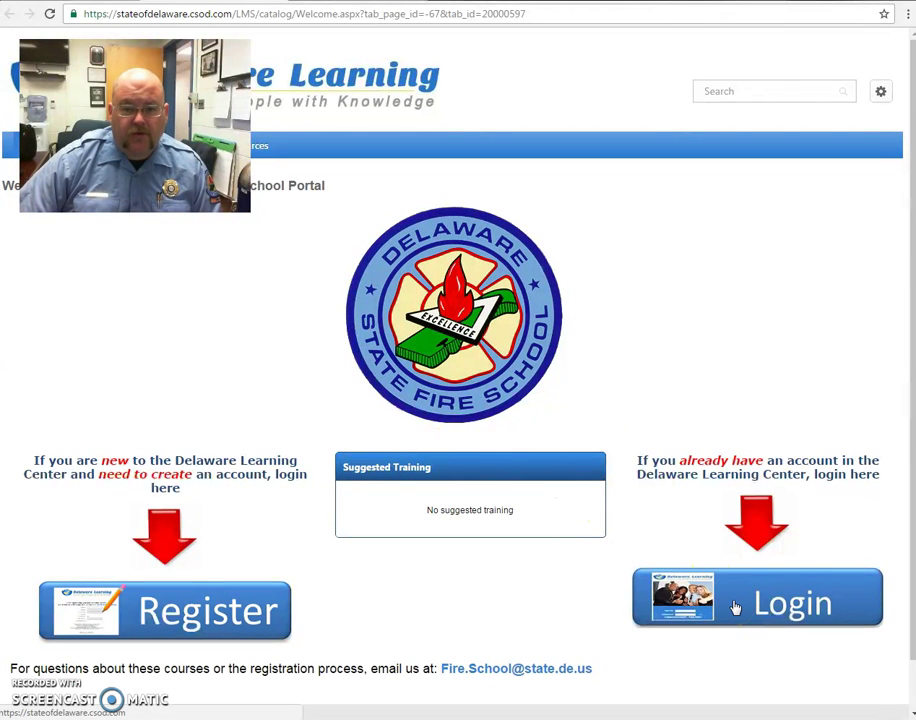
{"action": "left_click", "coordinate": [316, 622]}
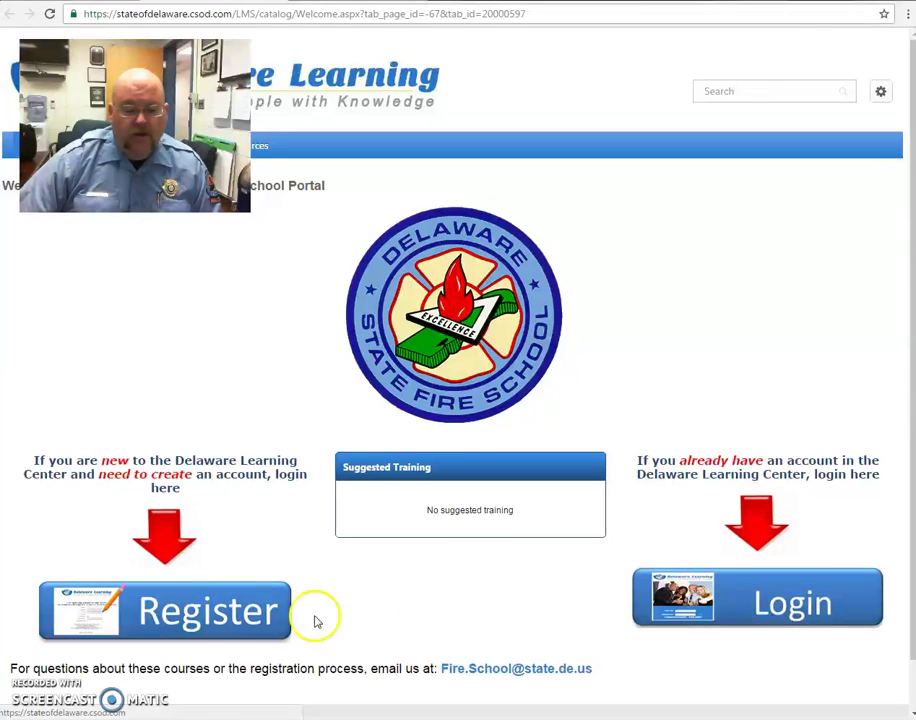
{"action": "left_click", "coordinate": [201, 612]}
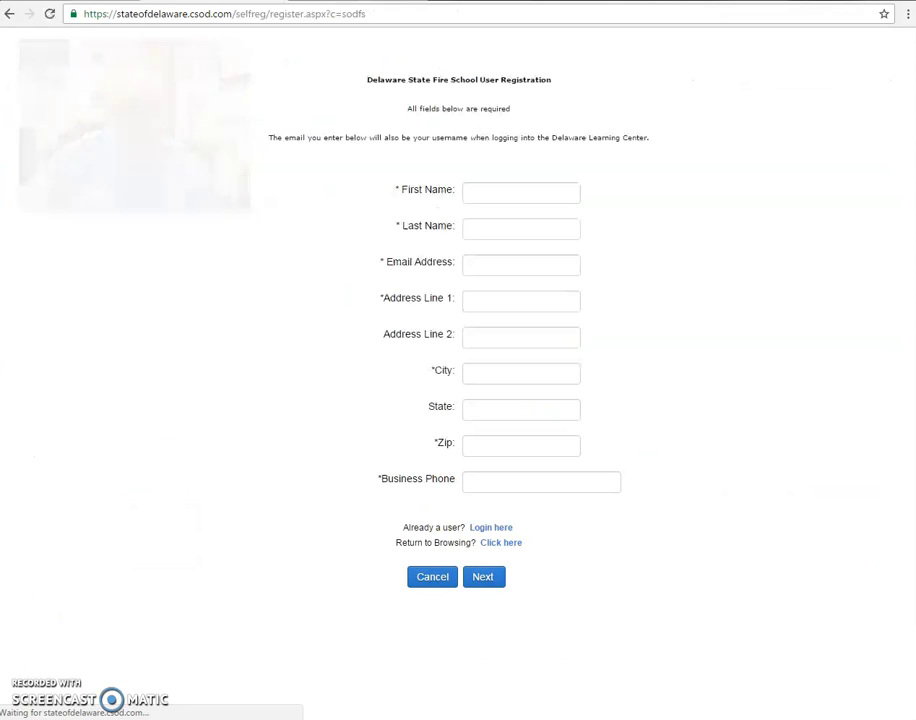
- Enter the new user's first name, last name and e-mail address in the registration form
{"action": "left_click", "coordinate": [481, 194]}
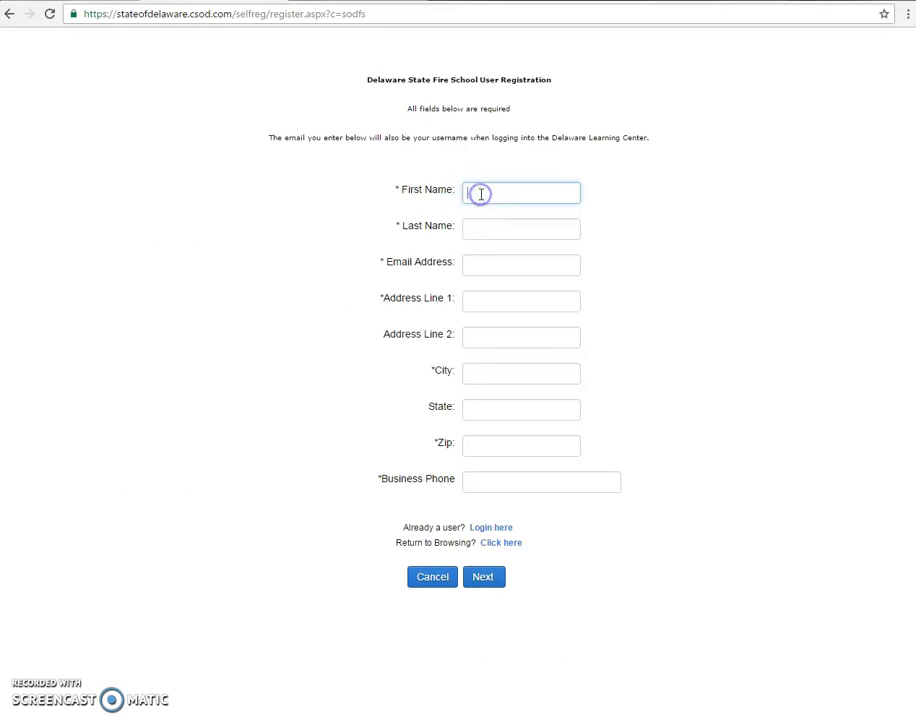
{"action": "type", "text": "Joe"}
{"action": "key", "text": "Tab"}
{"action": "type", "text": "Doe"}
{"action": "key", "text": "Tab"}
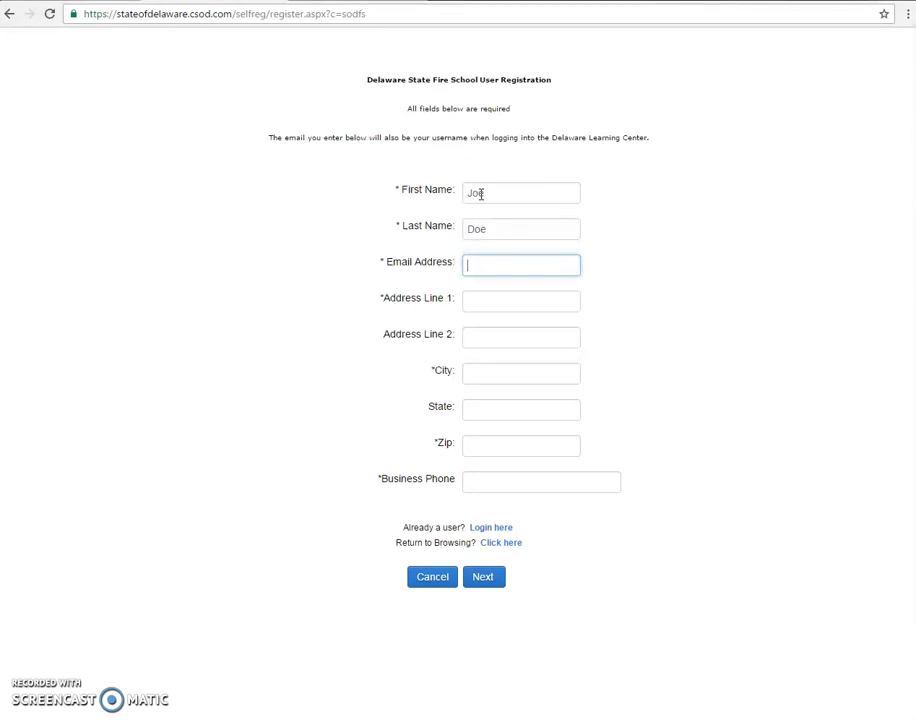
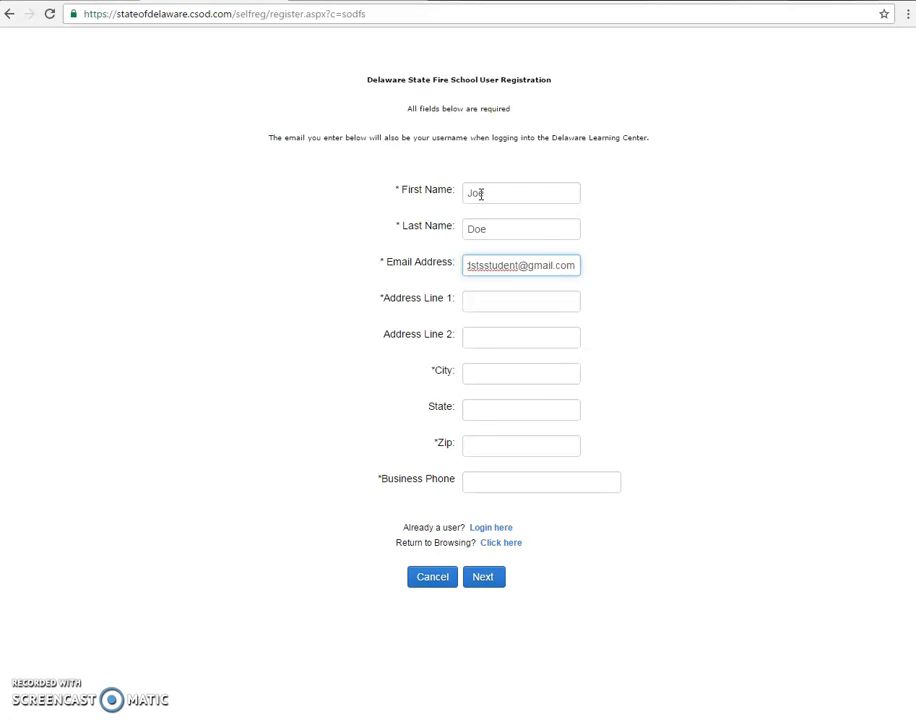
{"action": "left_click", "coordinate": [490, 285]}
{"action": "key", "text": "Tab"}
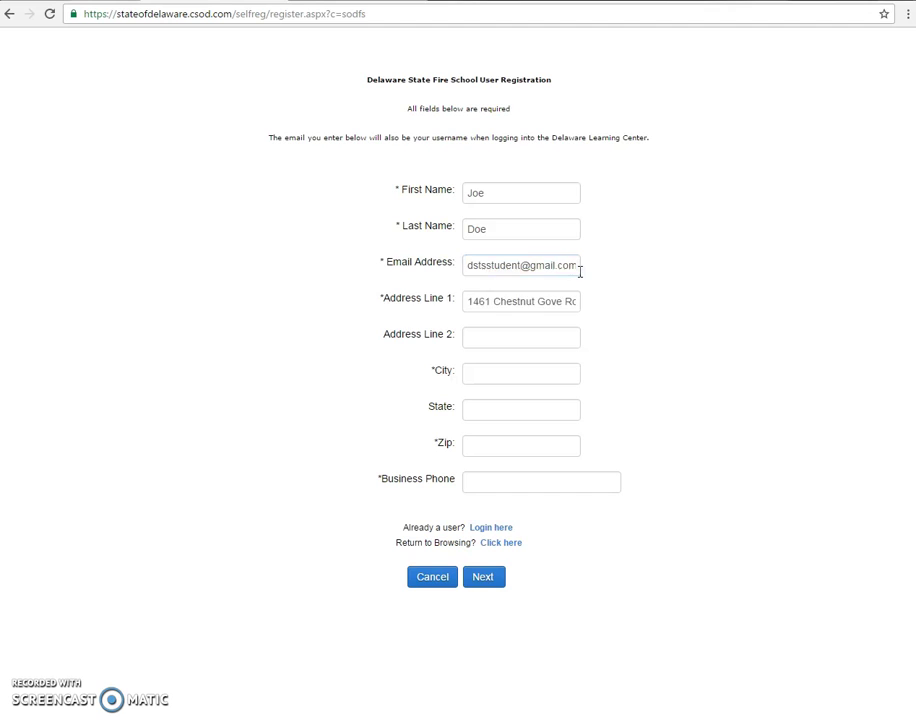
- Enter the user's street address in Address Line 1, correcting a typo
{"action": "left_click", "coordinate": [530, 303]}
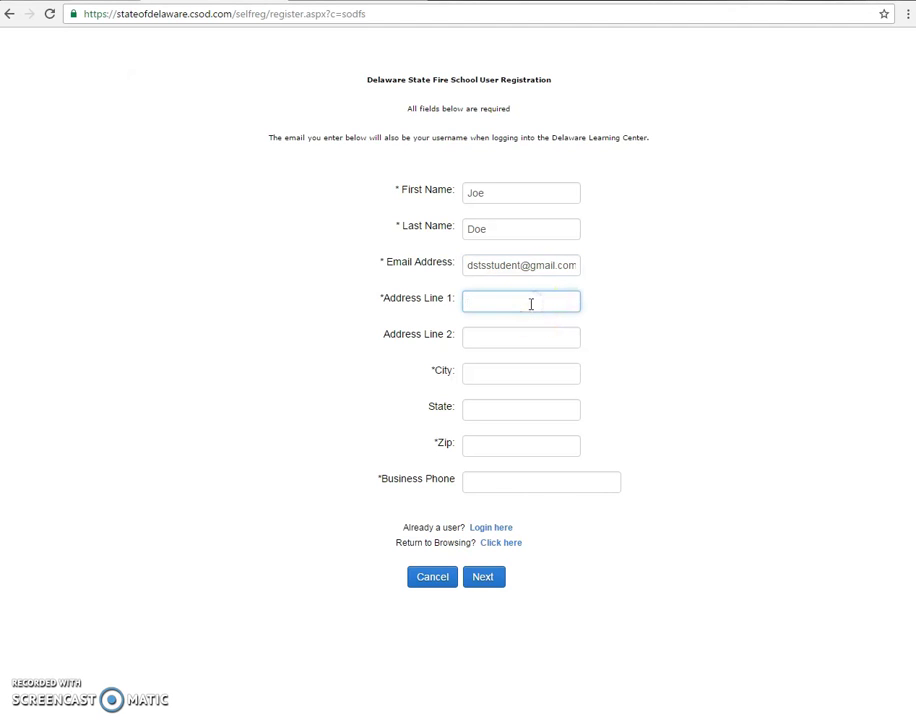
{"action": "key", "text": "Tab"}
- Fill in the city, state, ZIP code and business phone number on the form
{"action": "key", "text": "Tab"}
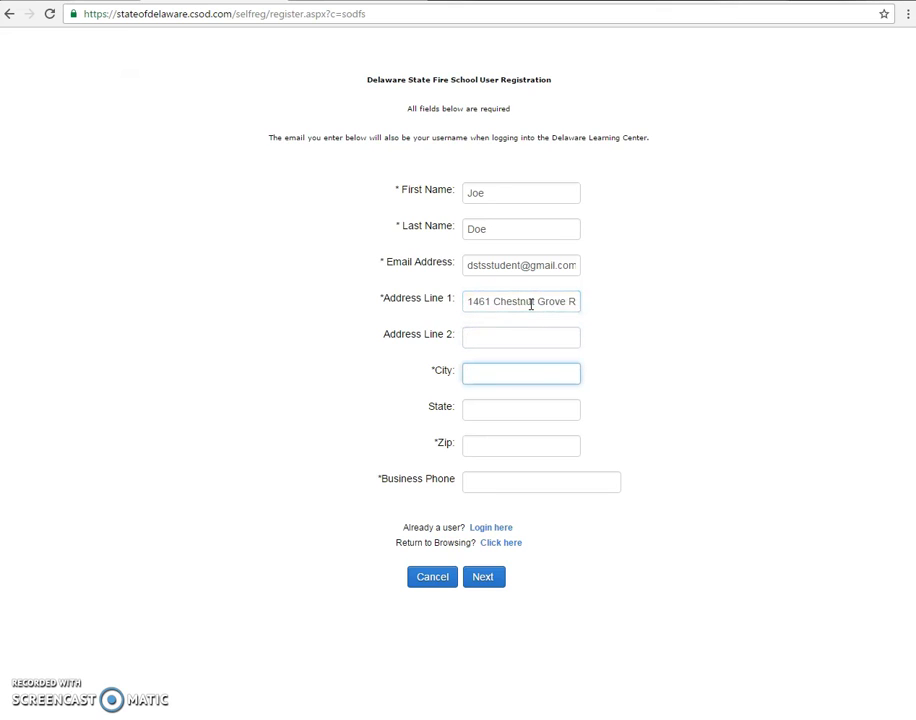
{"action": "type", "text": "Deov"}
{"action": "type", "text": "er"}
{"action": "key", "text": "BackSpace"}
{"action": "key", "text": "BackSpace"}
{"action": "type", "text": "o"}
{"action": "key", "text": "Tab"}
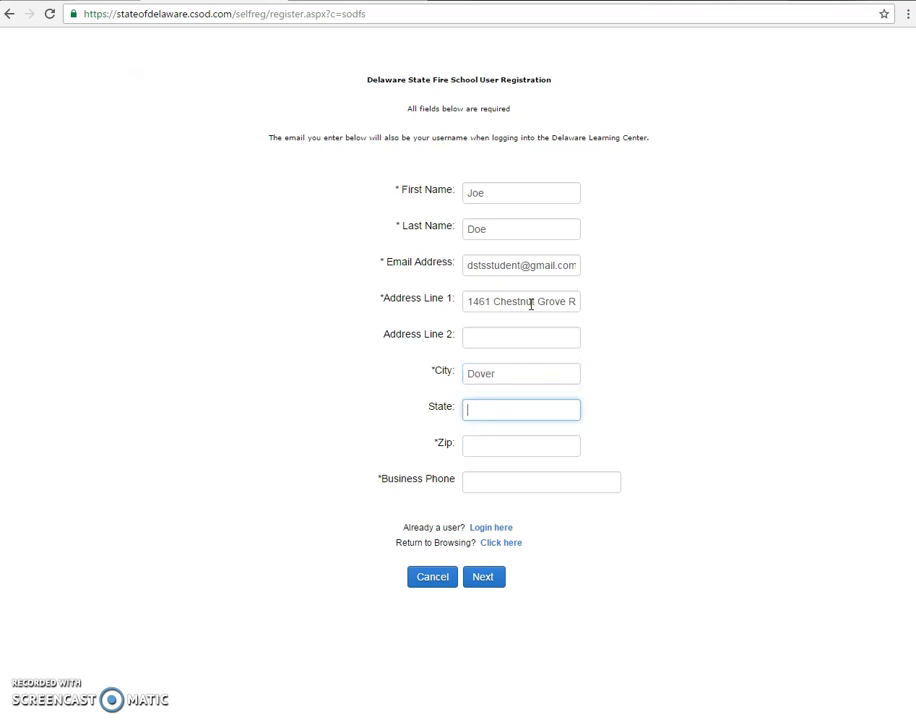
{"action": "type", "text": "1"}
{"action": "key", "text": "BackSpace"}
{"action": "type", "text": "De"}
{"action": "key", "text": "Tab"}
{"action": "type", "text": "19904"}
{"action": "key", "text": "Tab"}
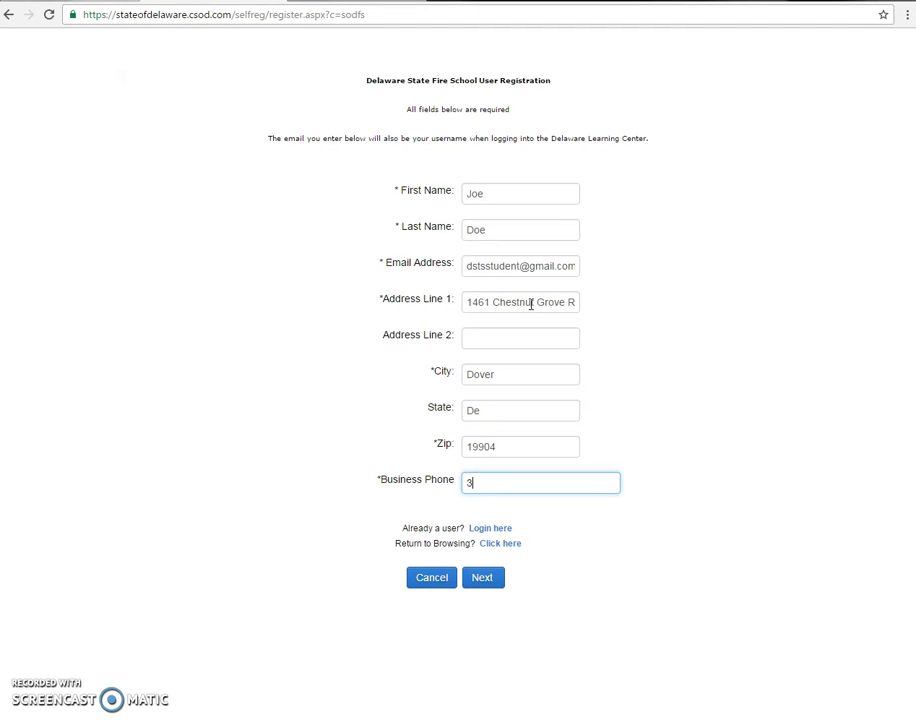
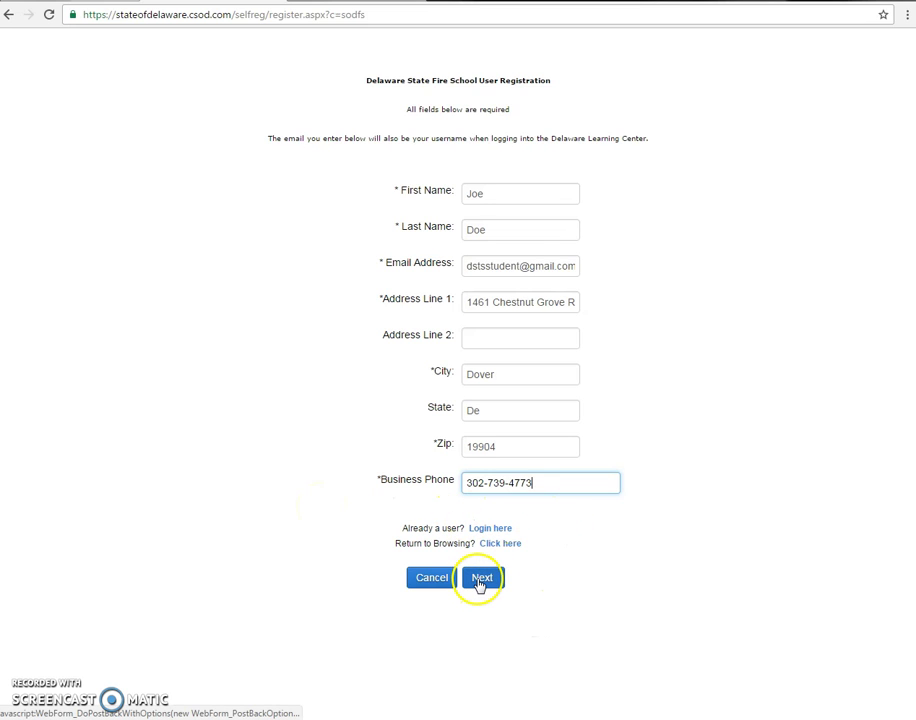
- Submit the contact details and search organizations by title, trying 'mill' then 'hart'
{"action": "left_click", "coordinate": [480, 578]}
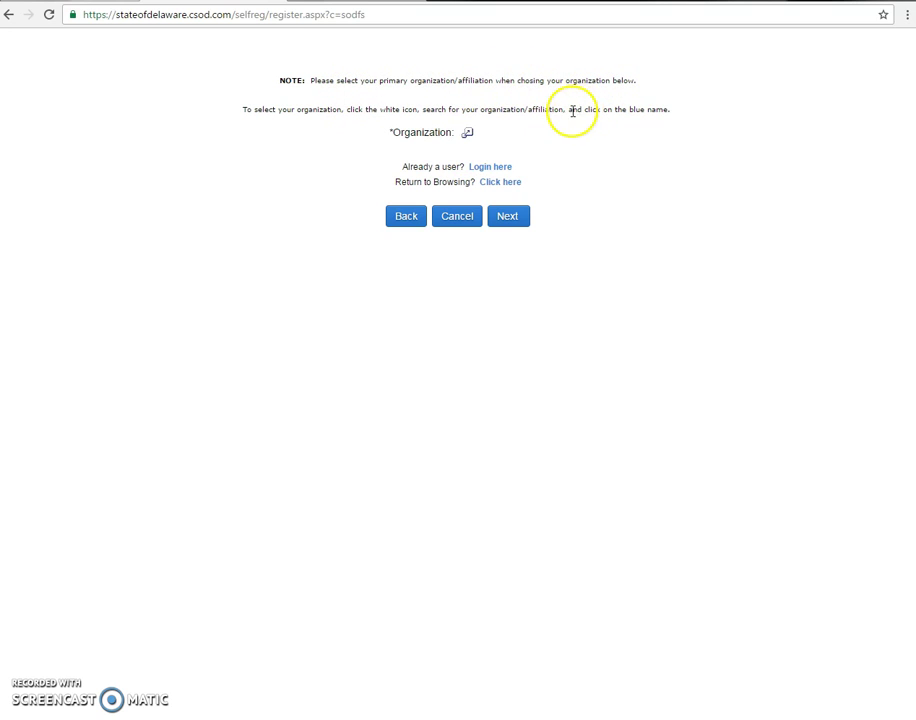
{"action": "left_click", "coordinate": [468, 135]}
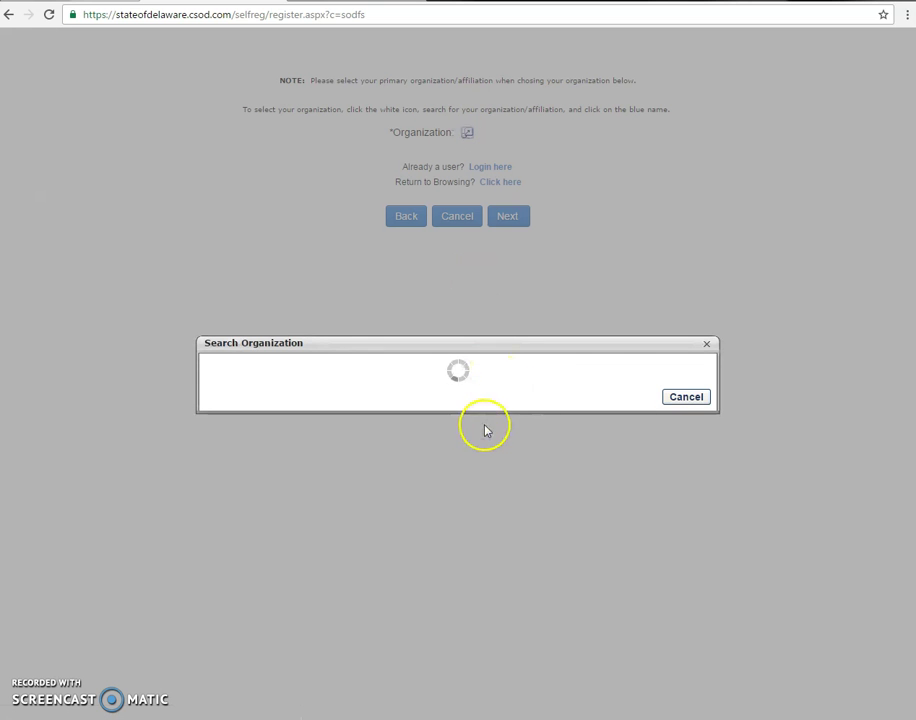
{"action": "left_click", "coordinate": [283, 235]}
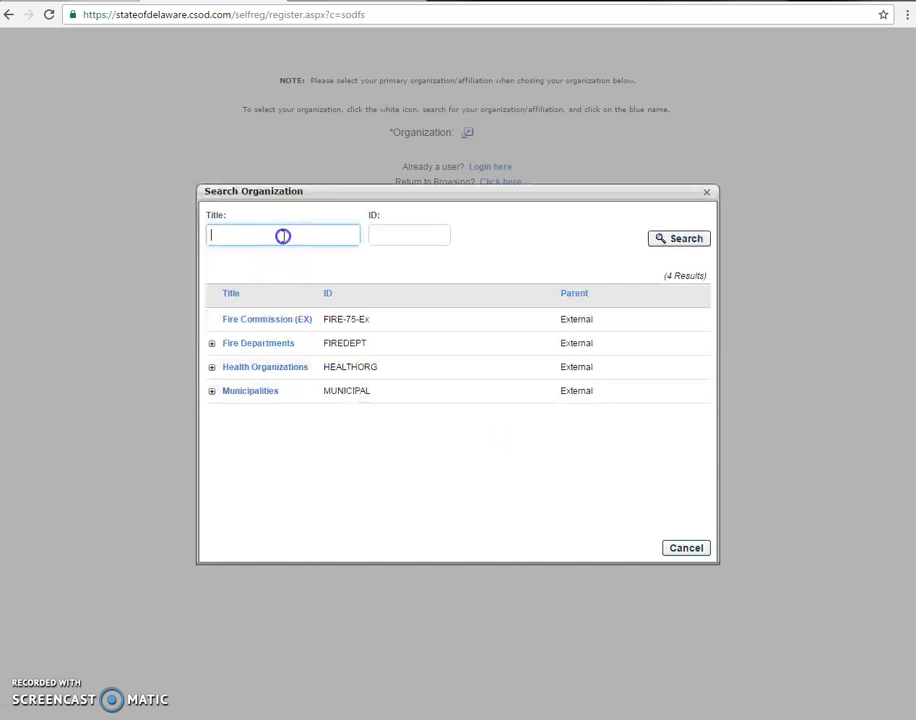
{"action": "type", "text": "mill"}
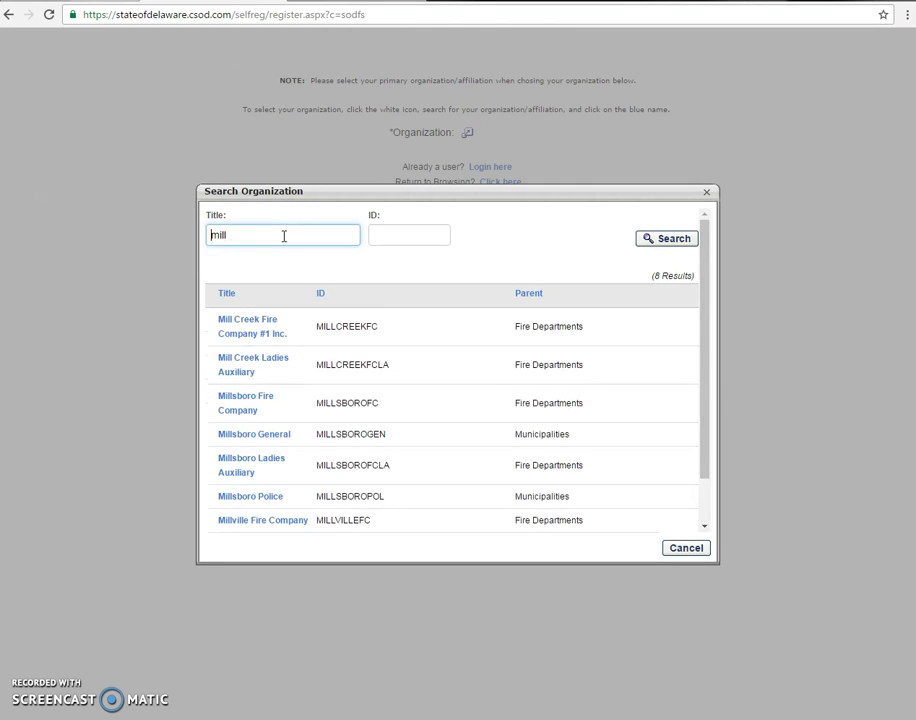
{"action": "left_click_drag", "start_coordinate": [283, 235], "coordinate": [170, 231]}
{"action": "type", "text": "hart"}
{"action": "key", "text": "Return"}
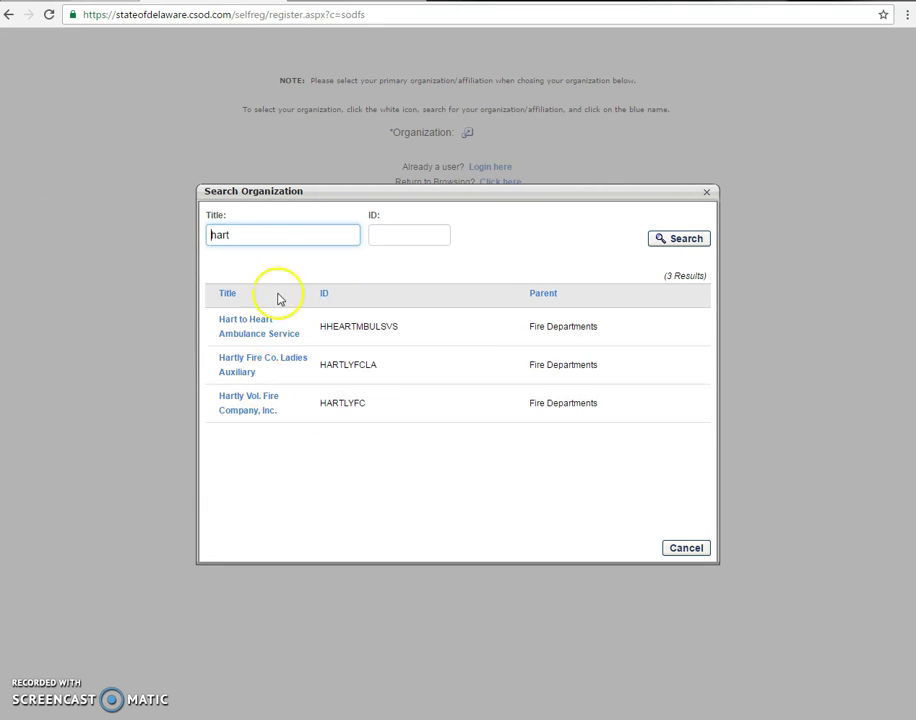
- Search organizations for 'cron' and choose Cranston Heights Fire Company
{"action": "left_click_drag", "start_coordinate": [231, 235], "coordinate": [123, 239]}
{"action": "type", "text": "crans"}
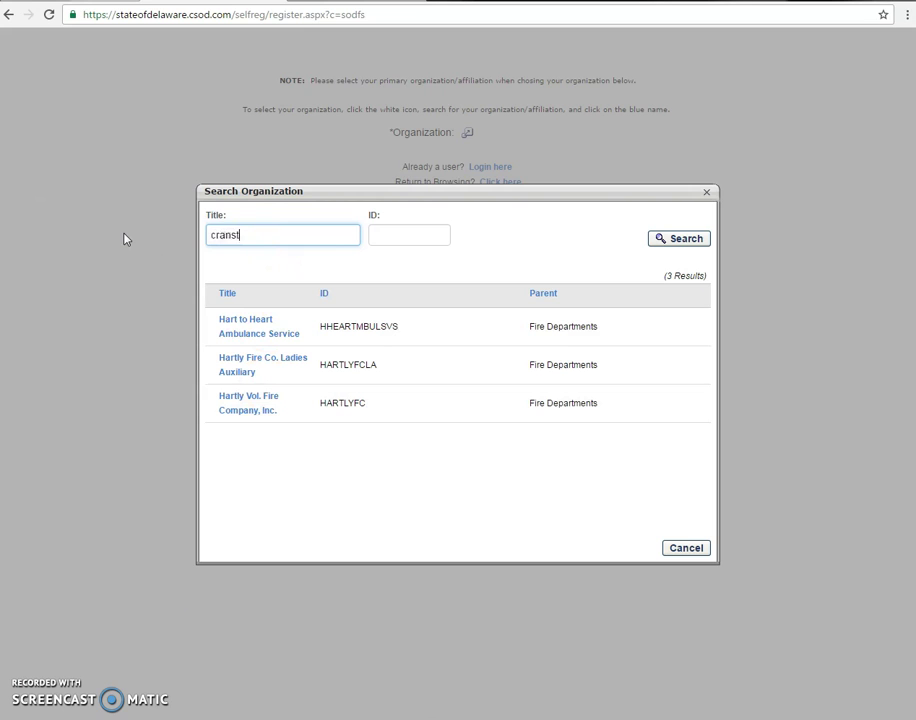
{"action": "type", "text": "on"}
{"action": "key", "text": "Return"}
{"action": "left_click", "coordinate": [664, 238]}
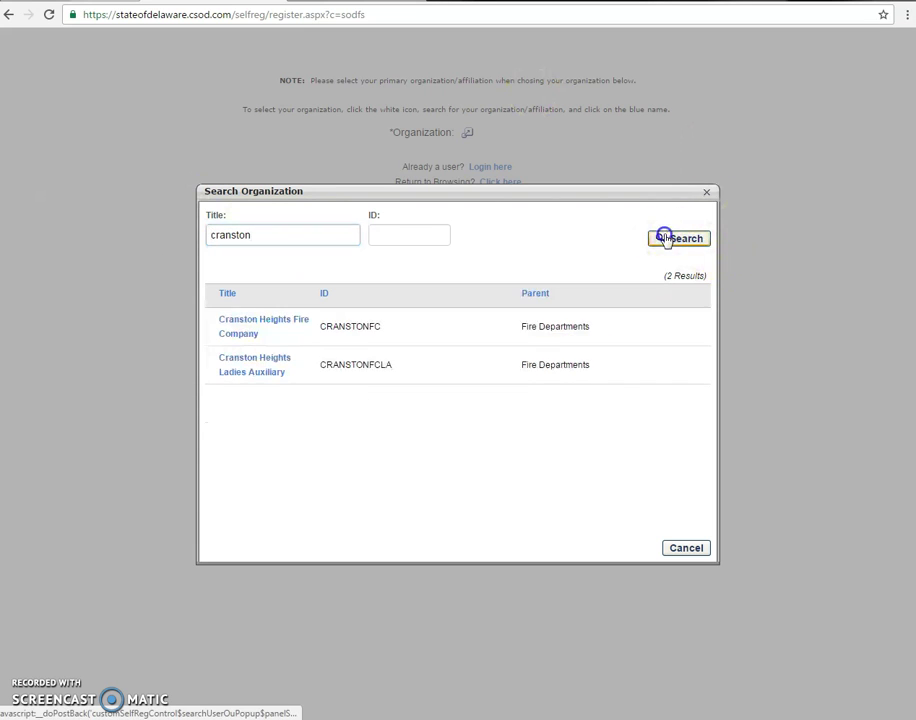
{"action": "left_click", "coordinate": [246, 324]}
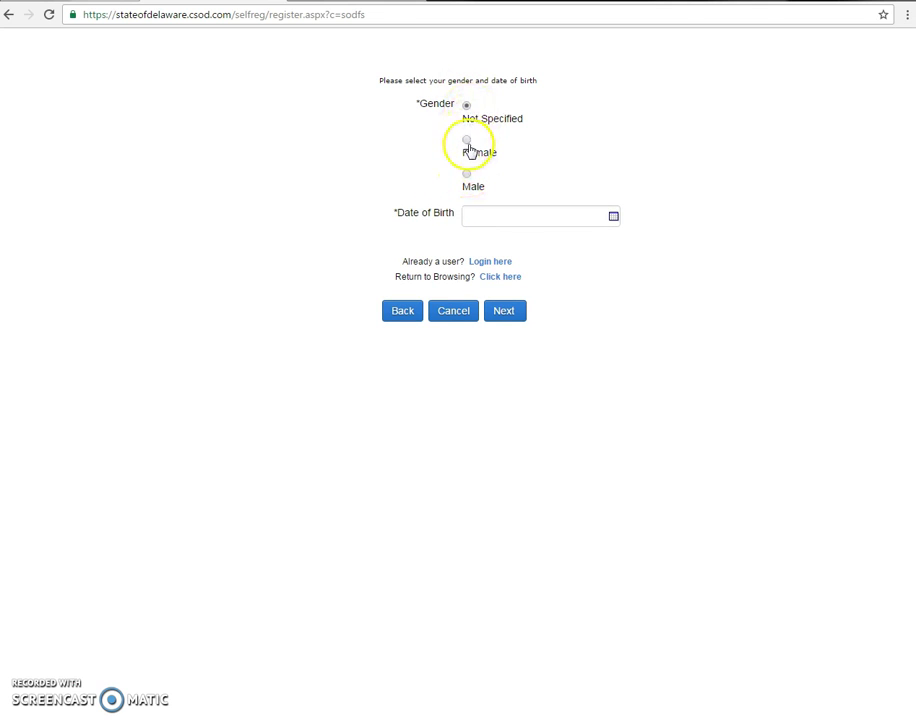
- Select Male as gender, enter the date of birth, and continue to the password step
{"action": "left_click", "coordinate": [467, 176]}
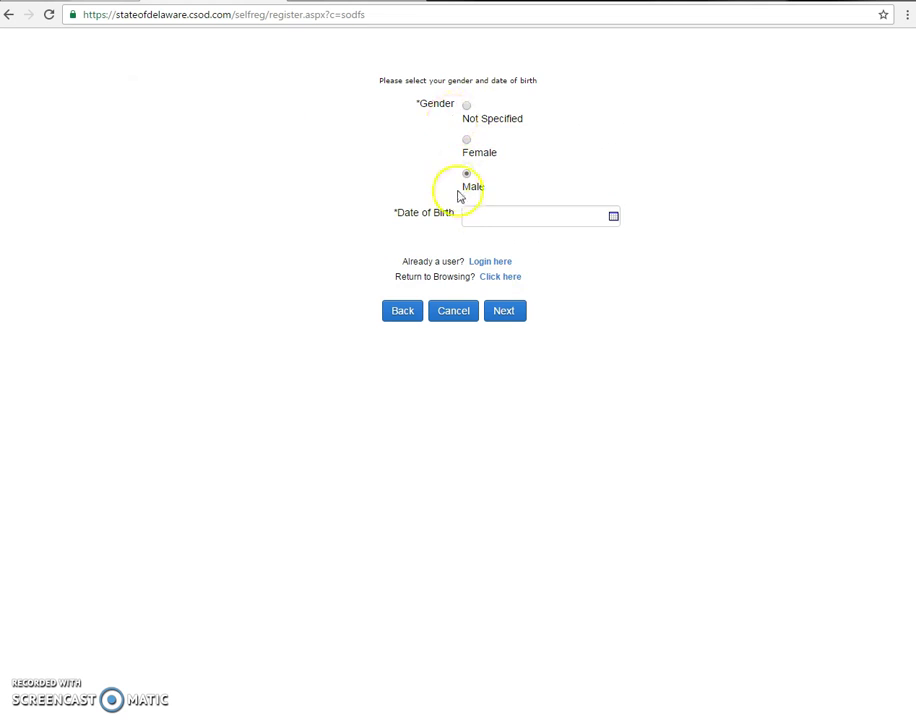
{"action": "left_click", "coordinate": [489, 221]}
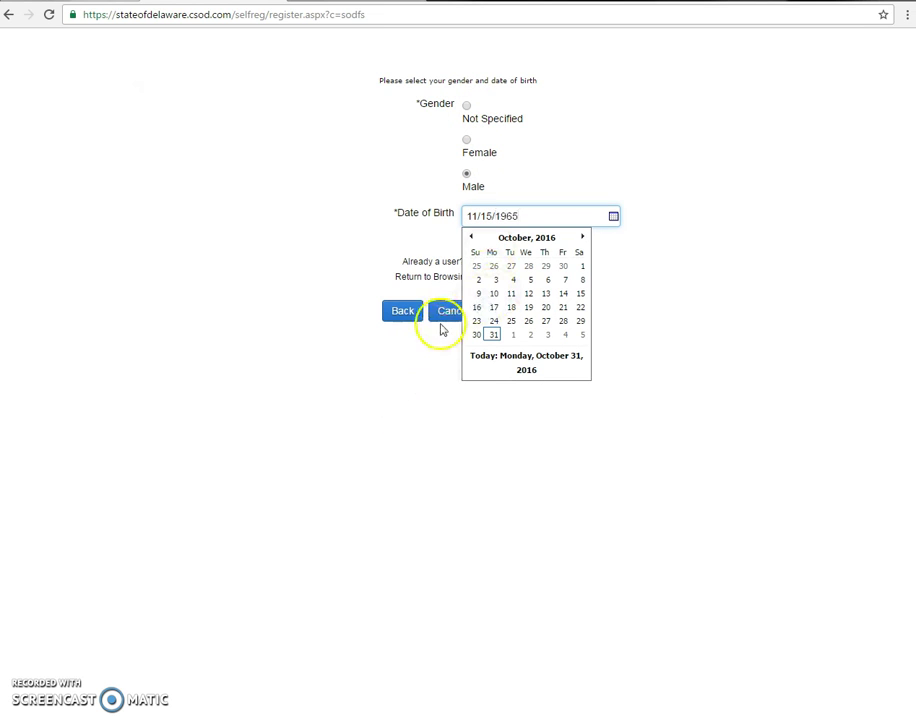
{"action": "left_click", "coordinate": [428, 375]}
{"action": "left_click", "coordinate": [494, 308]}
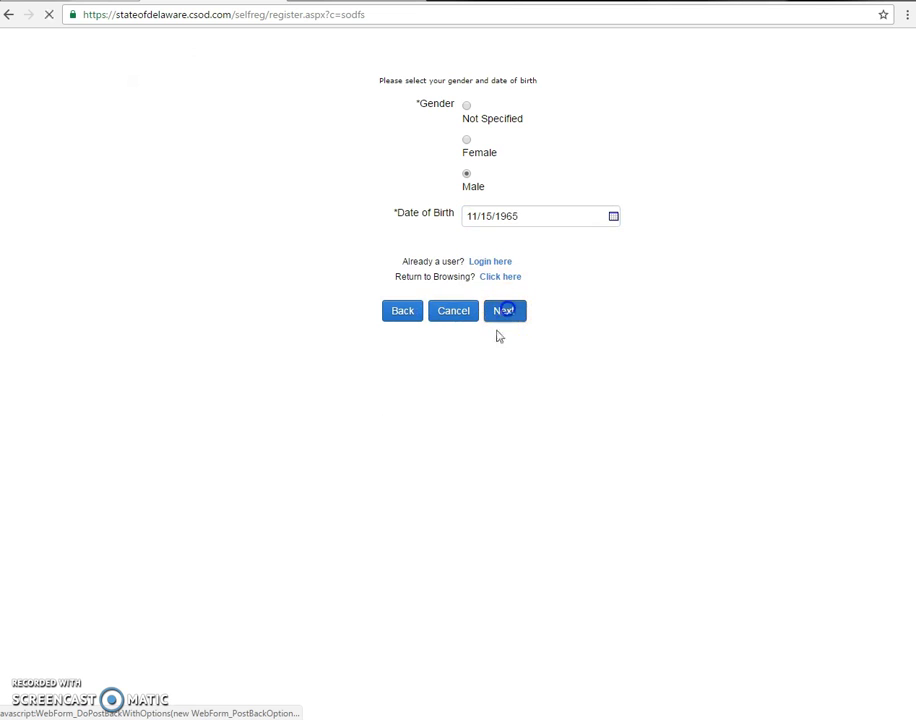
{"action": "left_click", "coordinate": [487, 132]}
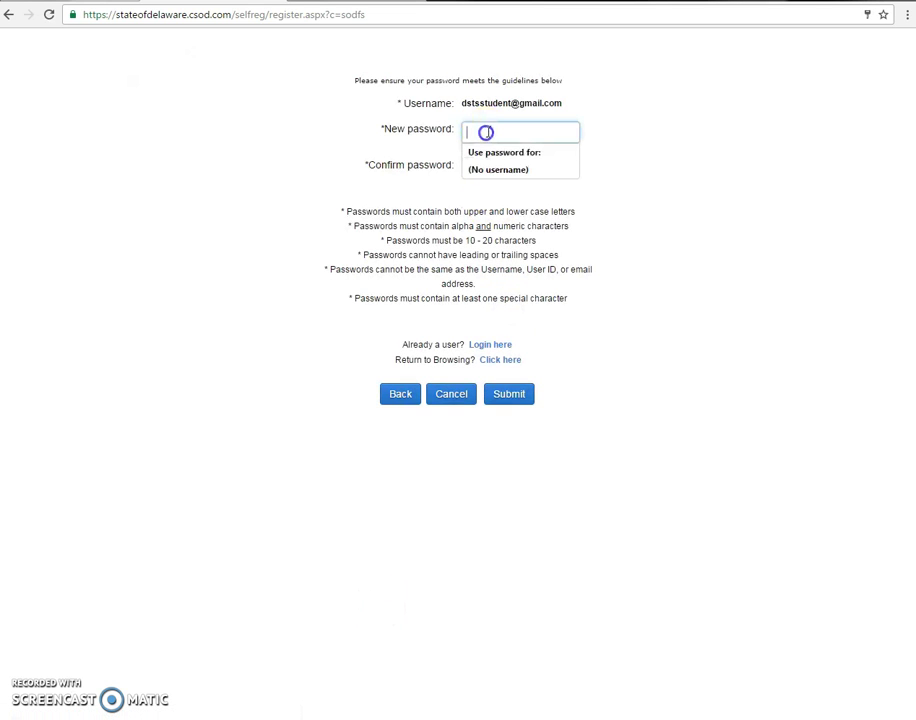
- Set and confirm the account password, submit the registration, and switch to the Gmail inbox
{"action": "type", "text": "P"}
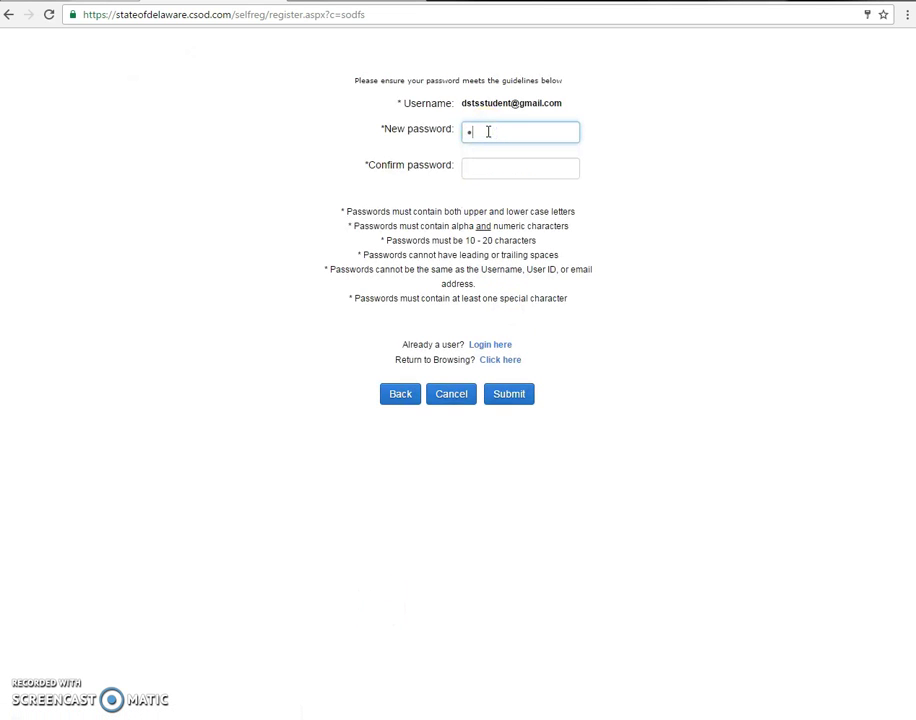
{"action": "key", "text": "BackSpace"}
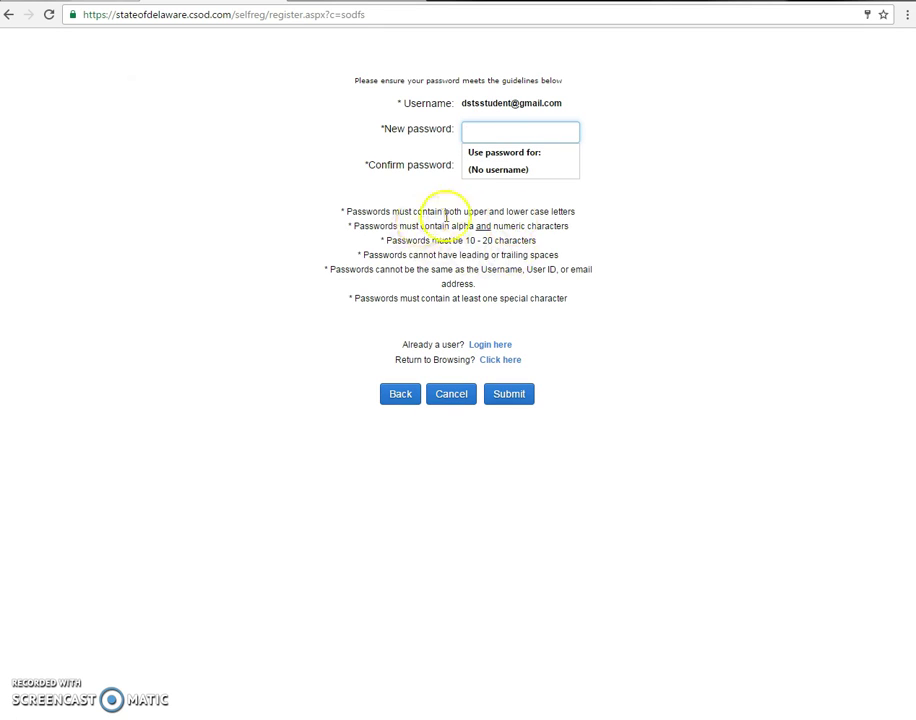
{"action": "left_click", "coordinate": [571, 212]}
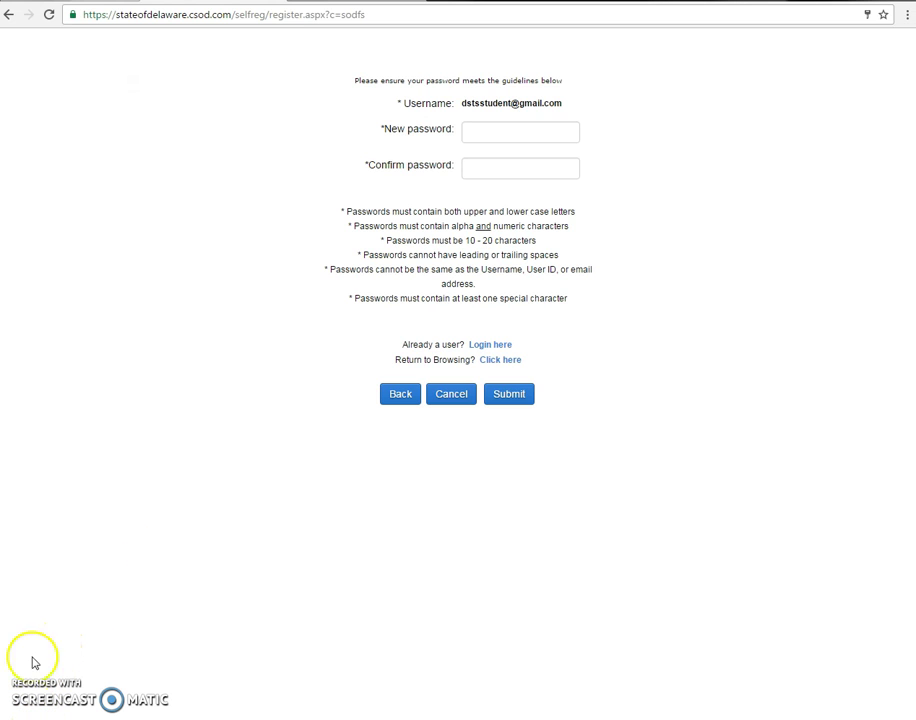
{"action": "left_click", "coordinate": [469, 129]}
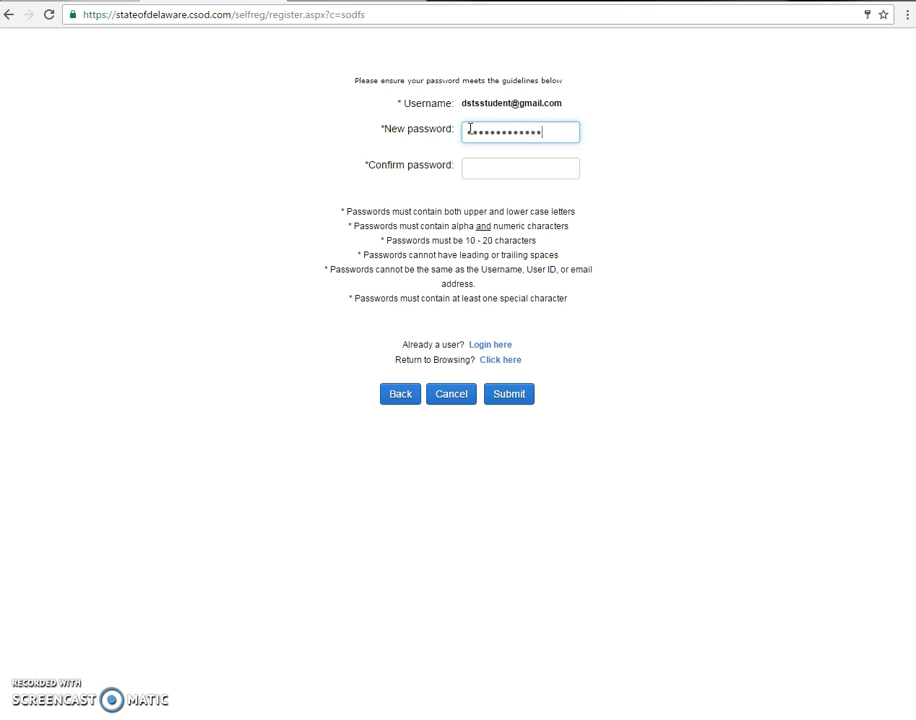
{"action": "type", "text": "••"}
{"action": "key", "text": "Tab"}
{"action": "type", "text": "•"}
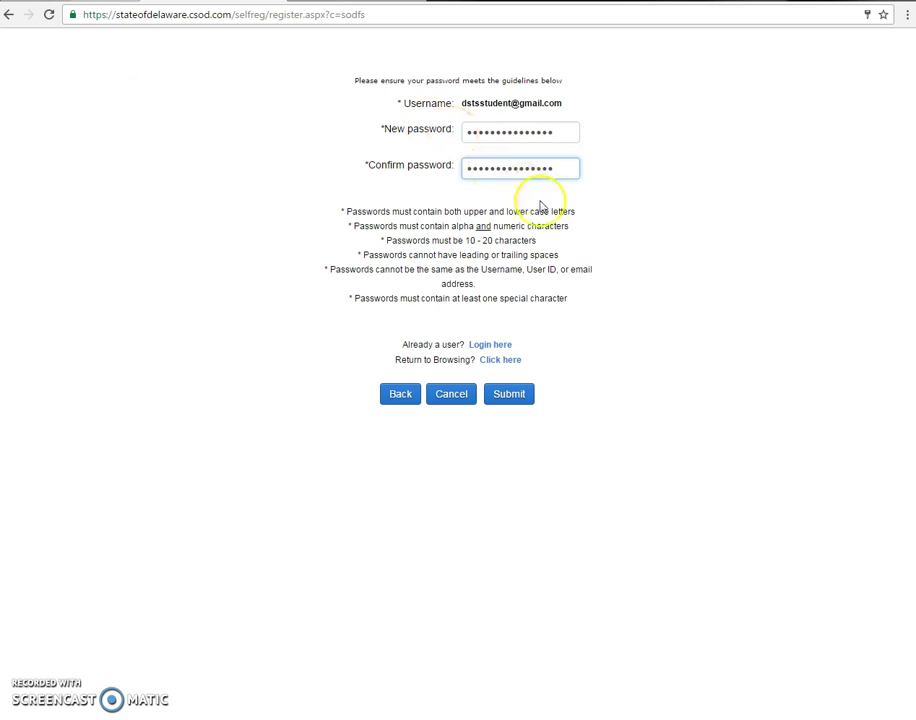
{"action": "left_click", "coordinate": [509, 394]}
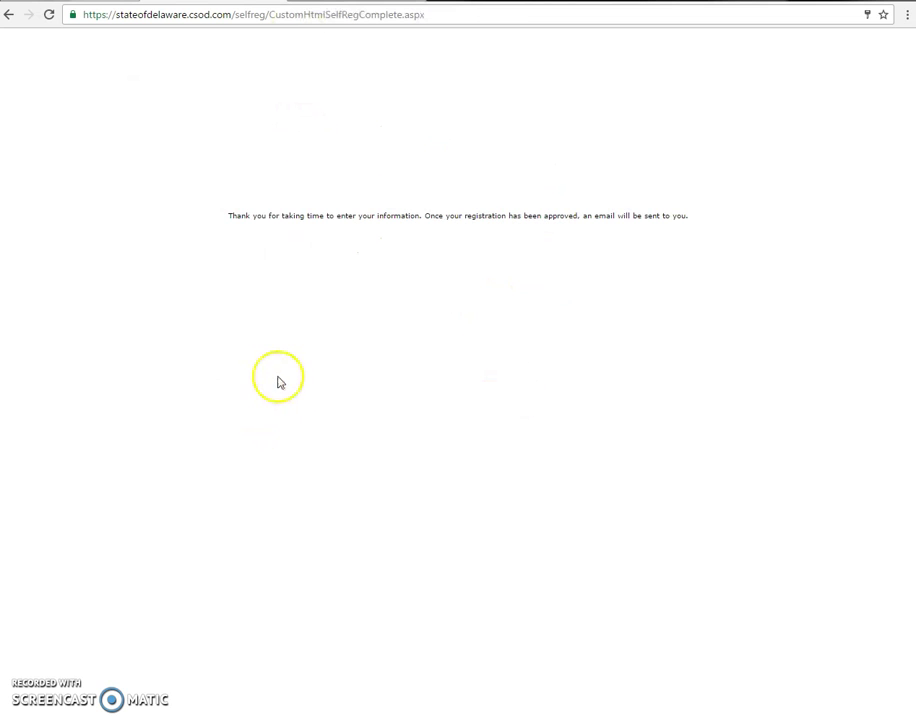
{"action": "left_click", "coordinate": [516, 310]}
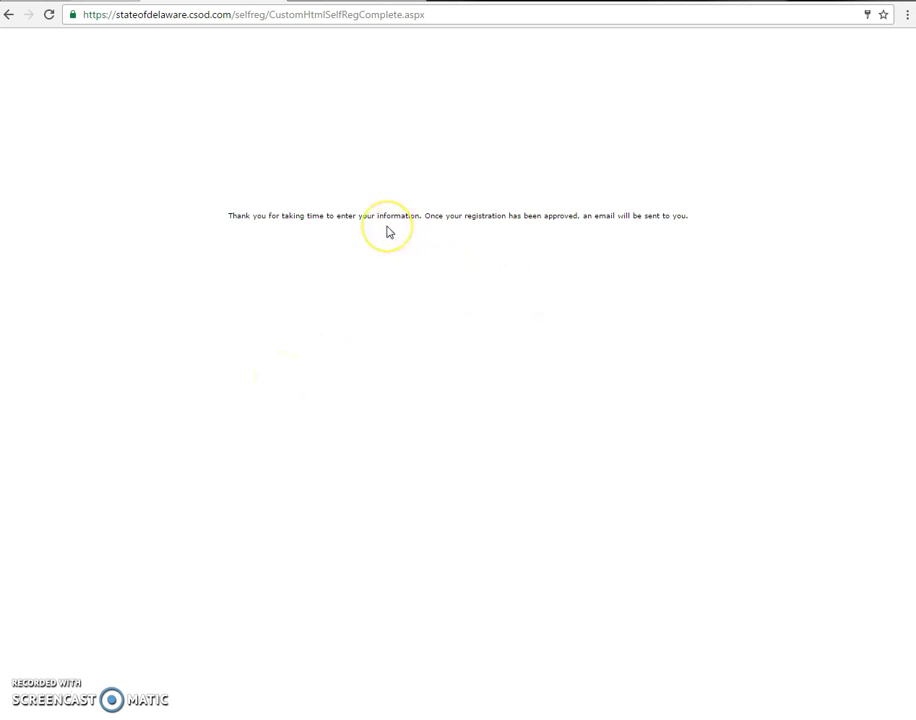
{"action": "left_click", "coordinate": [280, 0]}
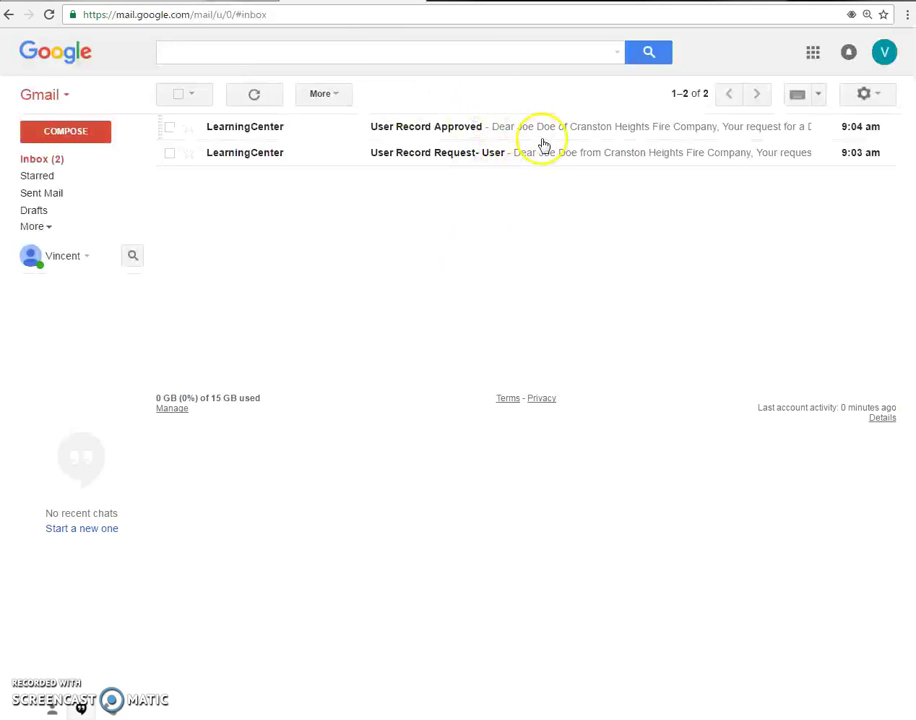
- Read LearningCenter's User Record Request email, then the newer User Record Approved email
{"action": "left_click", "coordinate": [498, 155]}
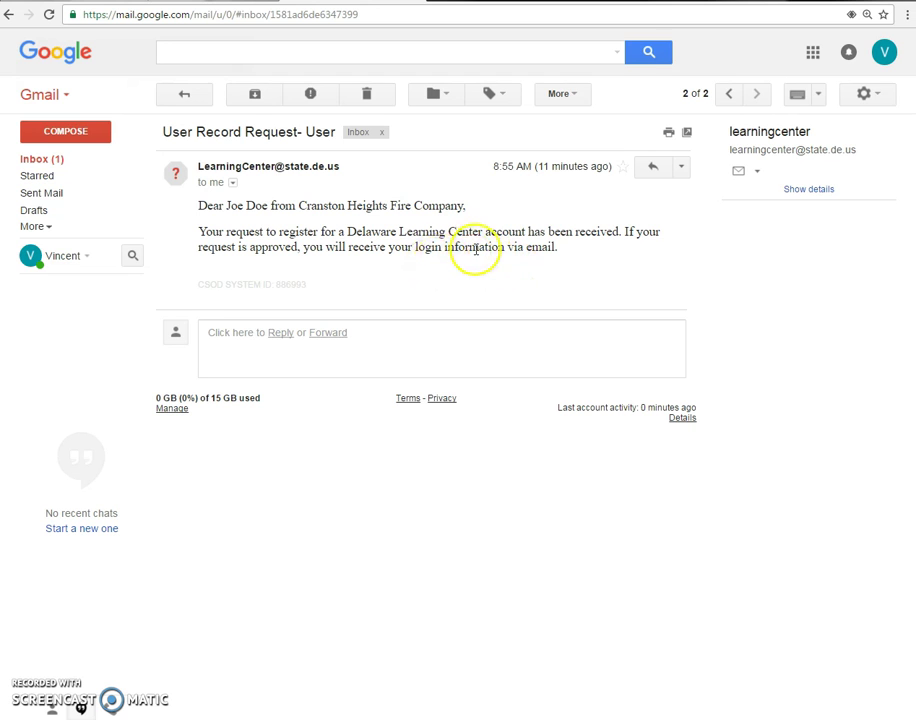
{"action": "left_click", "coordinate": [728, 93]}
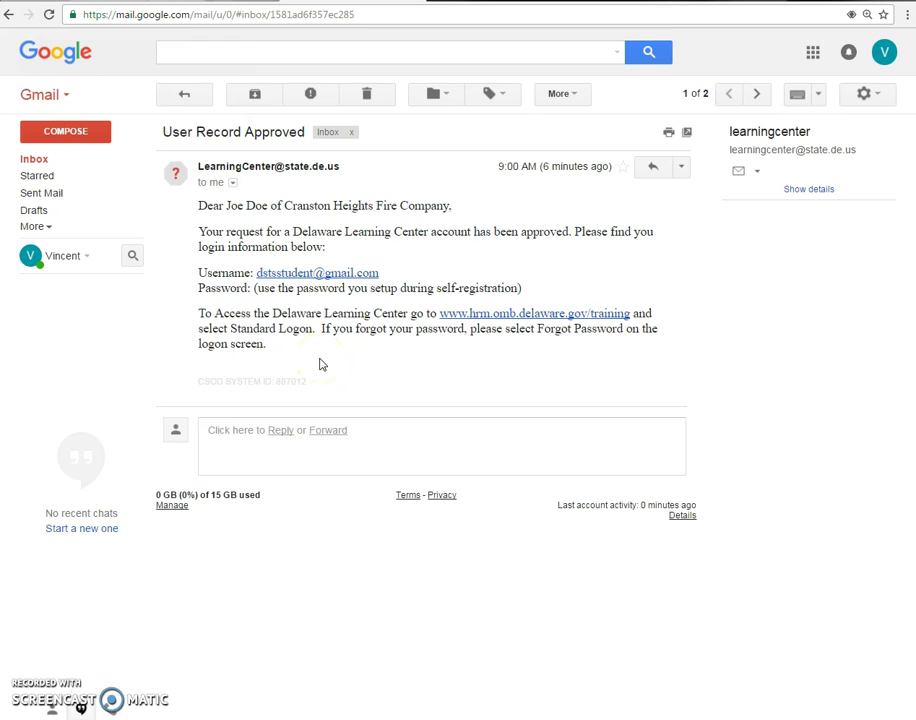